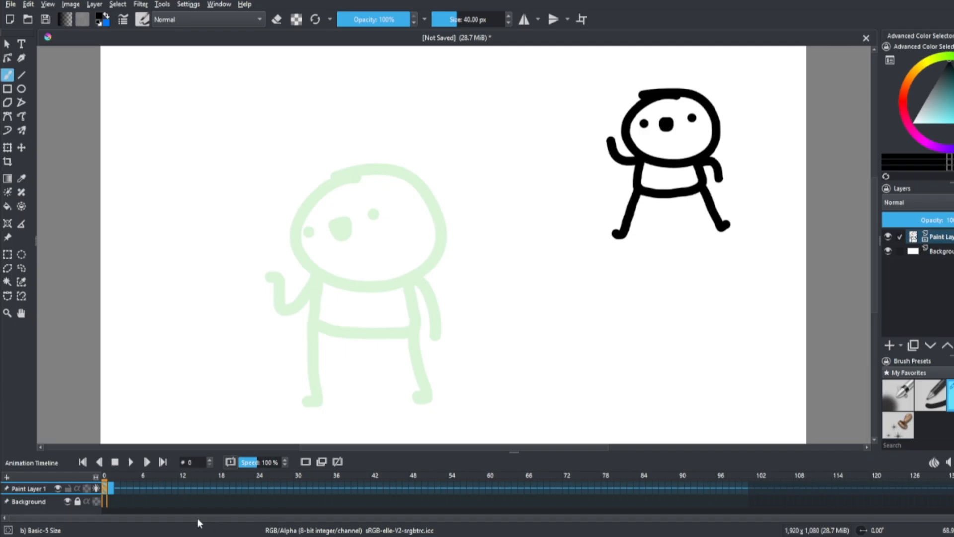
Select frame 1 of Paint Layer 1 as the drawing frame between the two character poses
key(Right)
click(105, 489)
click(111, 489)
drag(646, 95, 589, 158)
mouse_move(381, 169)
mouse_down()
mouse_move(319, 251)
mouse_move(308, 233)
mouse_up()
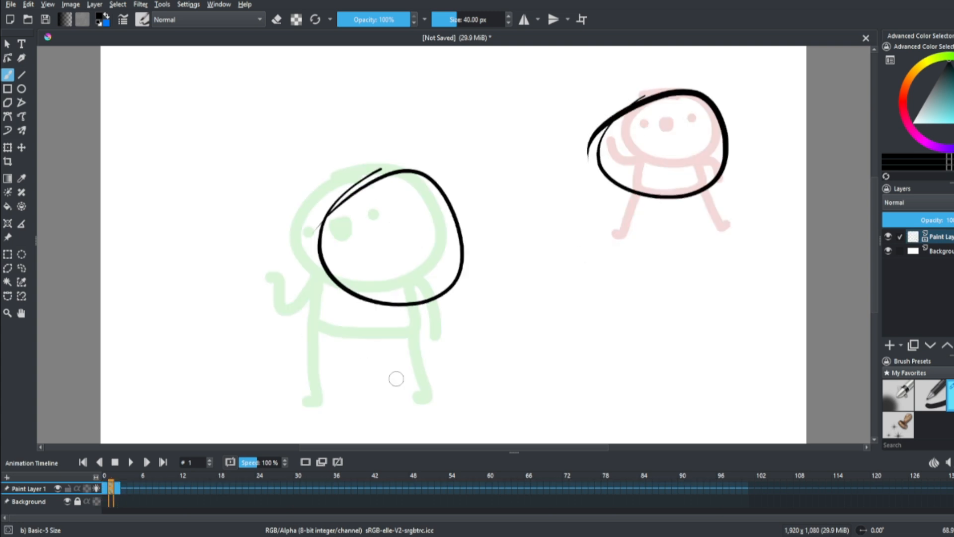
key(ctrl+z)
key(ctrl+z)
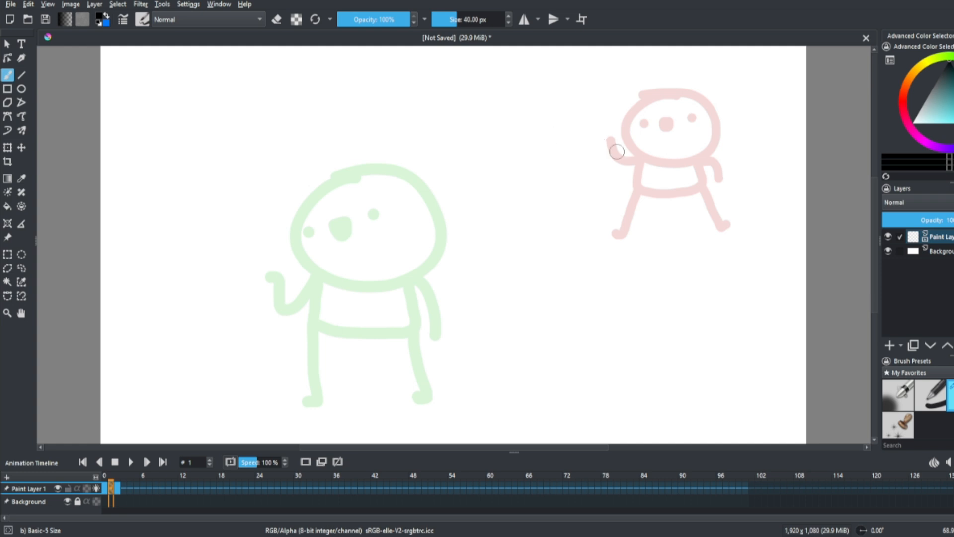
mouse_move(589, 139)
mouse_down()
mouse_move(503, 148)
mouse_move(409, 166)
mouse_up()
key(ctrl+z)
mouse_move(574, 189)
mouse_down()
mouse_move(535, 201)
mouse_move(406, 200)
mouse_up()
key(ctrl+z)
mouse_move(632, 144)
mouse_down()
mouse_move(405, 192)
mouse_move(393, 272)
mouse_move(523, 276)
mouse_move(635, 215)
mouse_up()
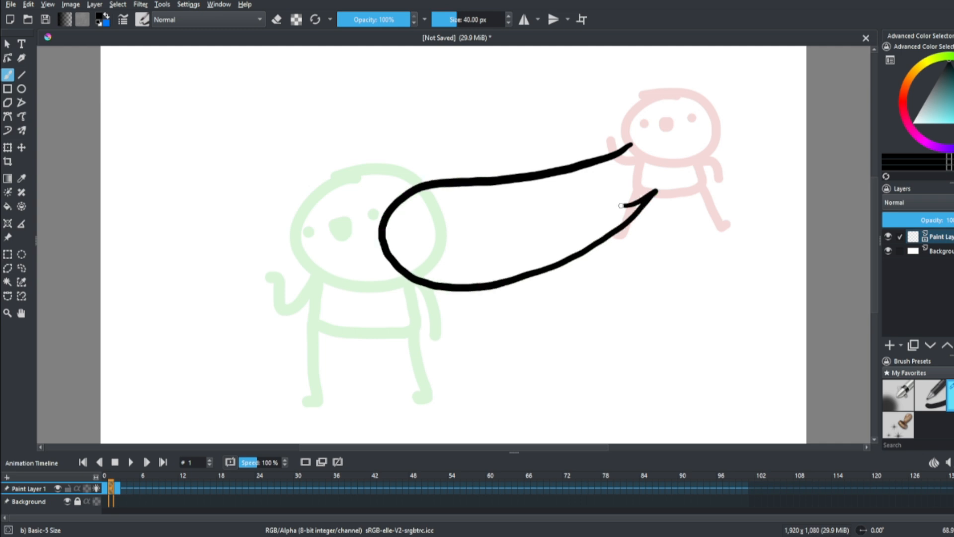
drag(709, 117, 693, 198)
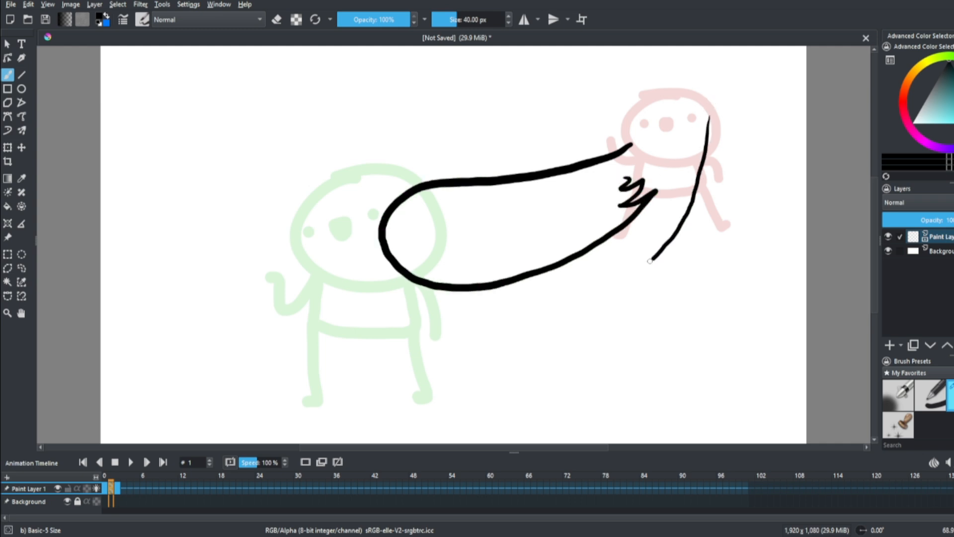
mouse_move(650, 260)
mouse_down()
mouse_move(466, 325)
mouse_move(444, 321)
mouse_up()
key(ctrl+z)
key(ctrl+z)
mouse_move(652, 133)
mouse_down()
mouse_move(436, 204)
mouse_move(509, 195)
mouse_up()
key(ctrl+z)
Draw a stretched head outline with a jagged trailing end between the two poses and erase part of its upper edge
drag(610, 157, 569, 167)
key(e)
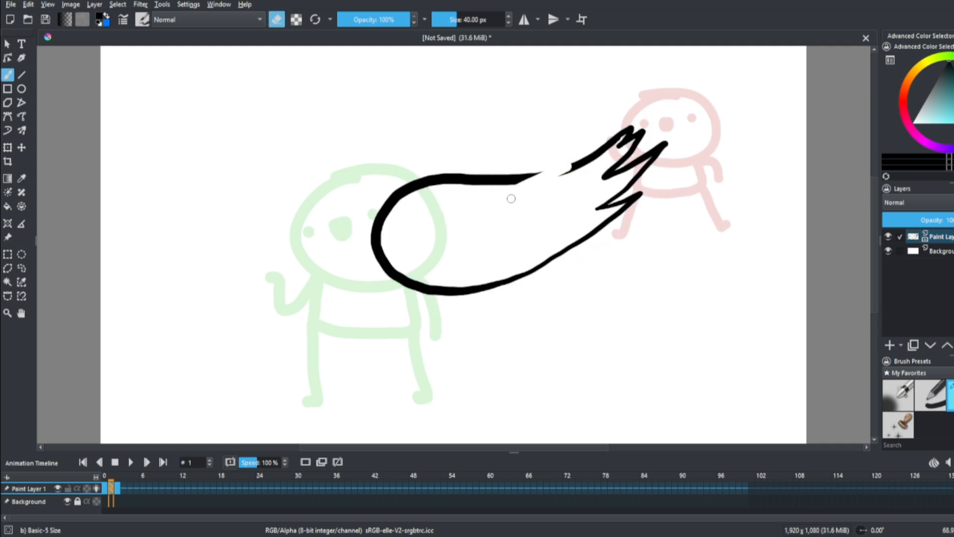
key(e)
Place the coloured smear reference image over the canvas, apply the placement, and remove its layer
drag(702, 413, 748, 410)
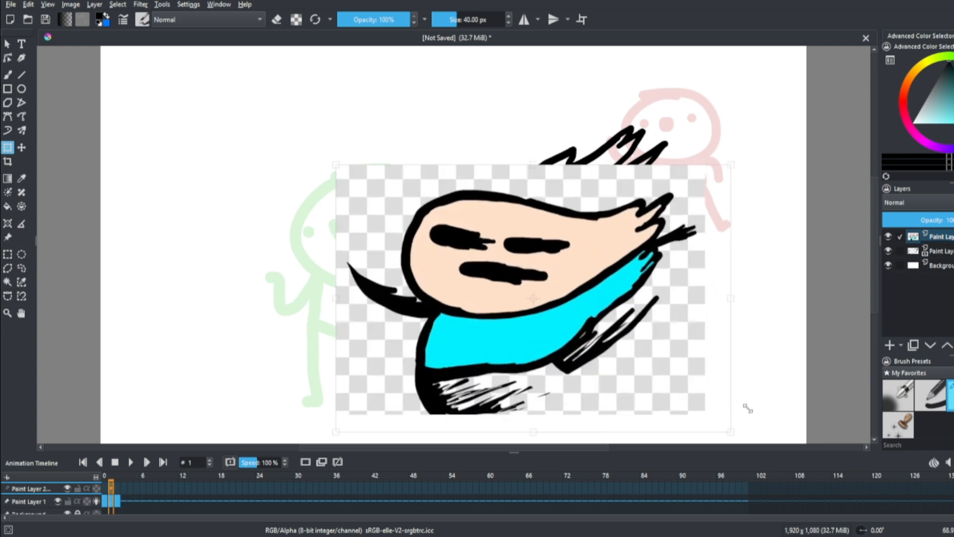
drag(659, 354, 597, 276)
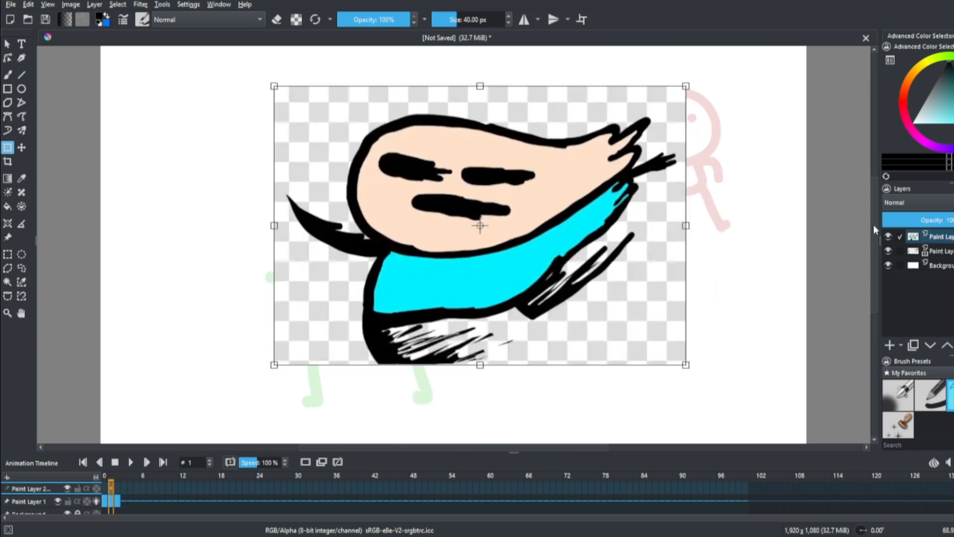
click(952, 242)
key(Return)
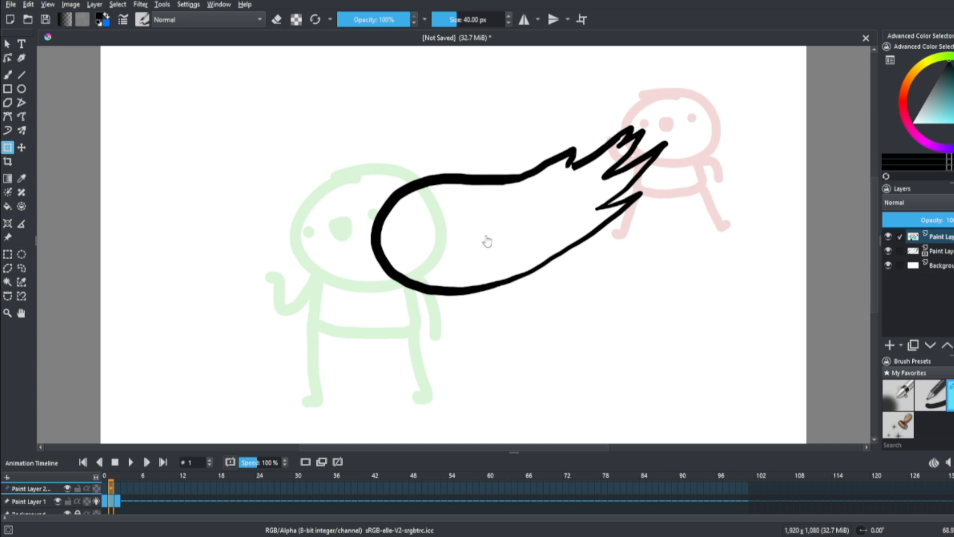
key(b)
click(938, 255)
click(939, 240)
key(shift+Delete)
Slightly flatten the stretched head outline
key(t)
drag(522, 248, 522, 245)
drag(442, 274, 601, 233)
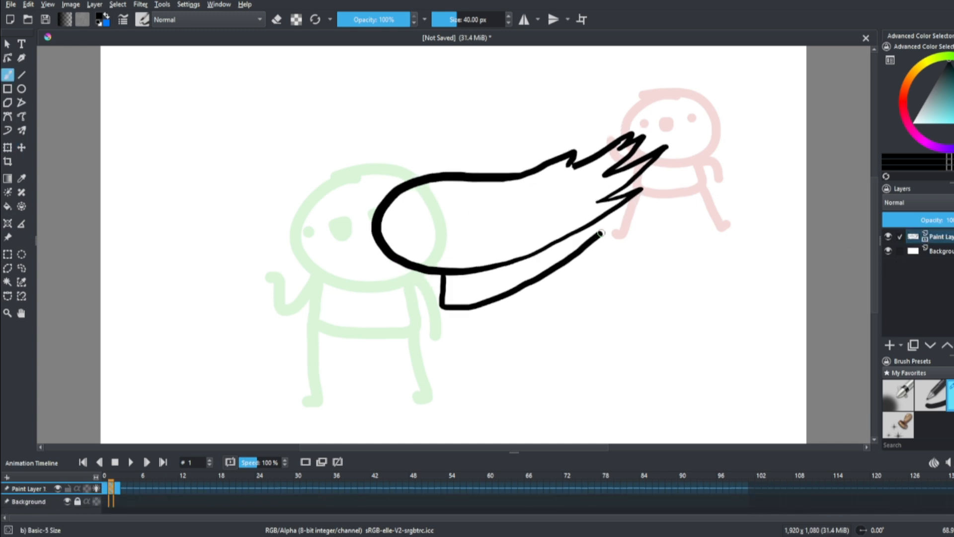
key(ctrl+z)
mouse_move(678, 92)
mouse_down()
mouse_move(739, 188)
mouse_move(703, 203)
mouse_up()
mouse_move(320, 164)
mouse_down()
mouse_move(284, 356)
mouse_move(236, 203)
mouse_up()
key(ctrl+z)
key(ctrl+z)
drag(452, 272, 587, 249)
key(ctrl+z)
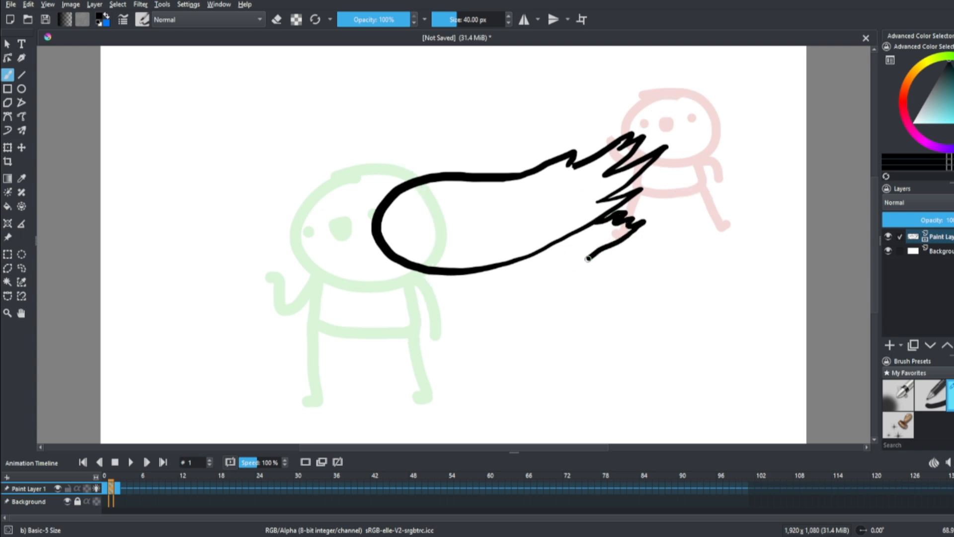
Draw the stretched torso beneath the head and add ragged trailing strokes for the legs and arm
drag(588, 259, 504, 308)
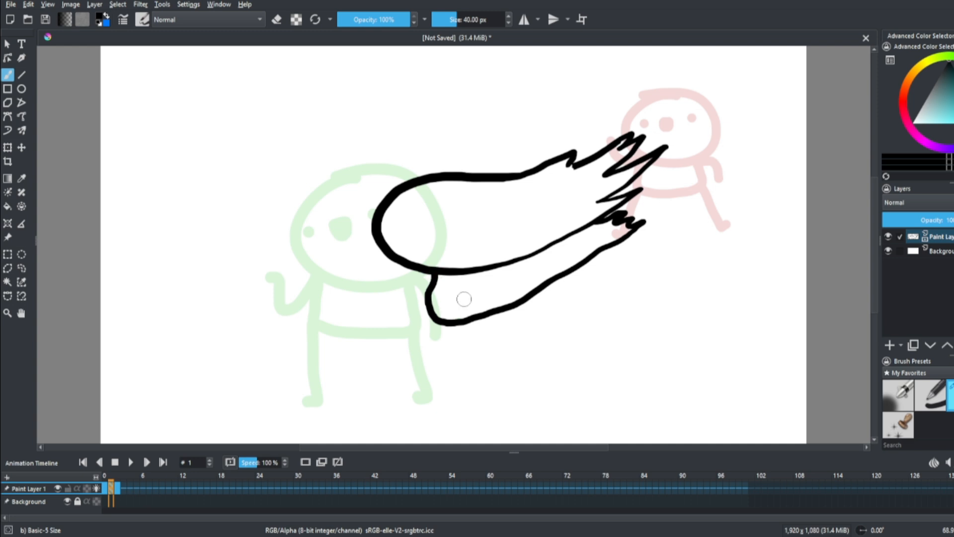
key(ctrl+z)
drag(445, 324, 580, 338)
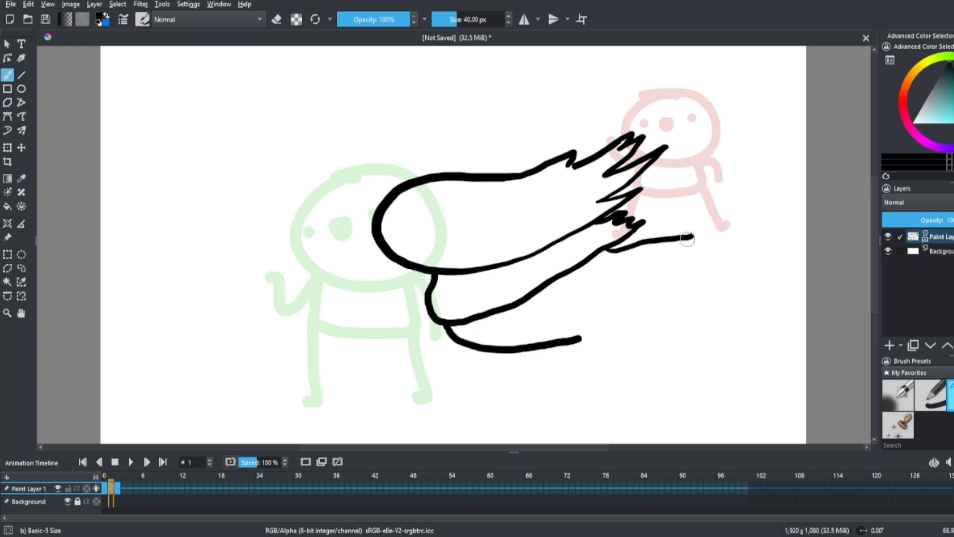
key(ctrl+z)
drag(594, 258, 682, 249)
drag(594, 258, 642, 257)
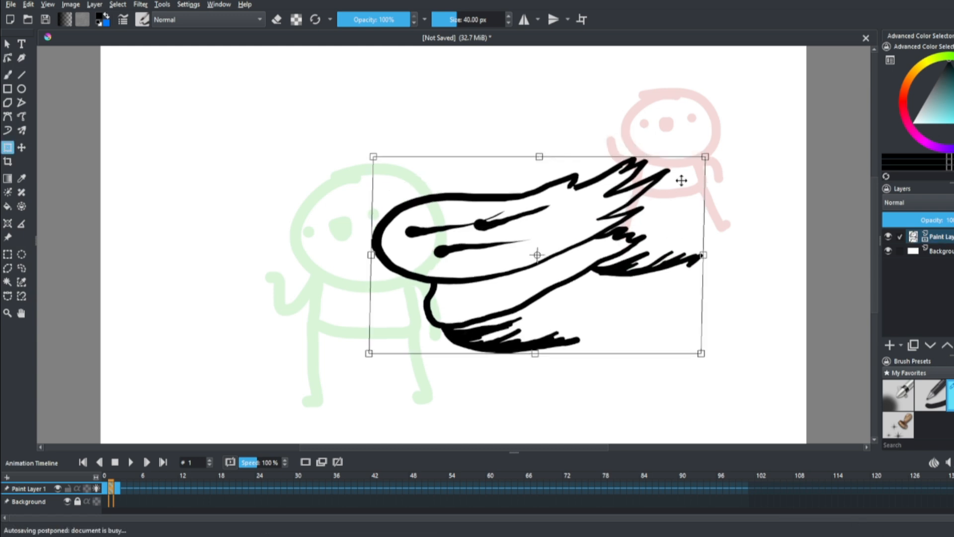
Tilt and skew the whole smear drawing so its trailing end points up toward the starting pose
mouse_move(709, 233)
mouse_down()
mouse_move(763, 235)
mouse_move(755, 247)
mouse_up()
key(b)
Erase along the head's front edge and between the leg strands to thin the black lines
key(e)
drag(369, 241, 371, 196)
drag(355, 229, 367, 190)
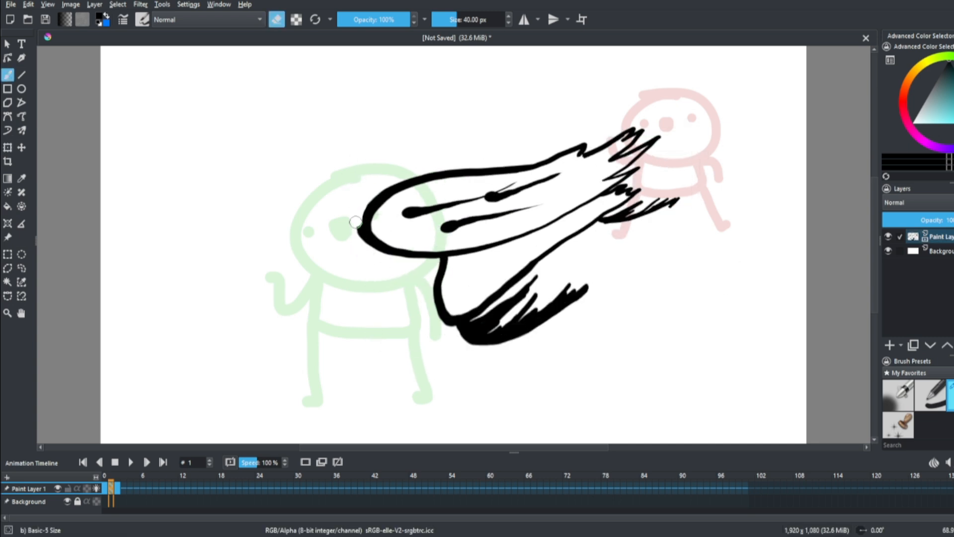
mouse_move(517, 302)
mouse_down()
mouse_move(540, 294)
mouse_move(555, 320)
mouse_up()
key(ctrl+z)
key(ctrl+shift+z)
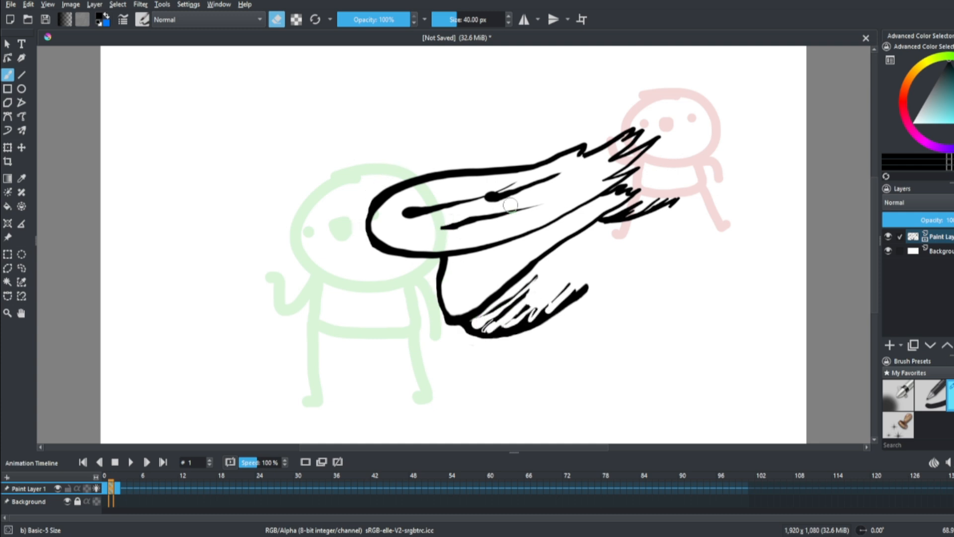
Thicken the head's front outline and the torso's neck edge with black strokes, and add trailing arm strands
key(e)
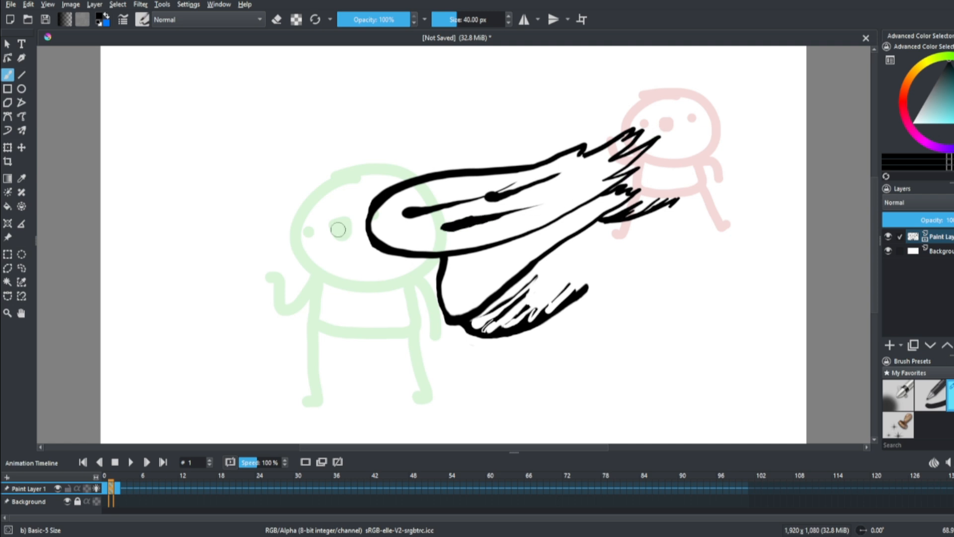
drag(376, 208, 369, 241)
drag(436, 261, 440, 276)
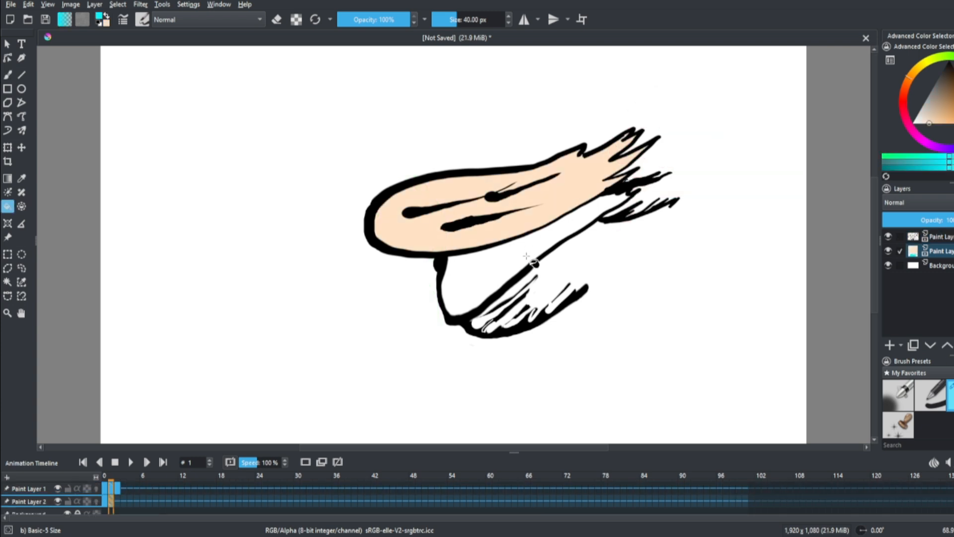
Colour the smeared head peach and the shirt cyan on Paint Layer 2 beneath the line art
click(534, 254)
key(b)
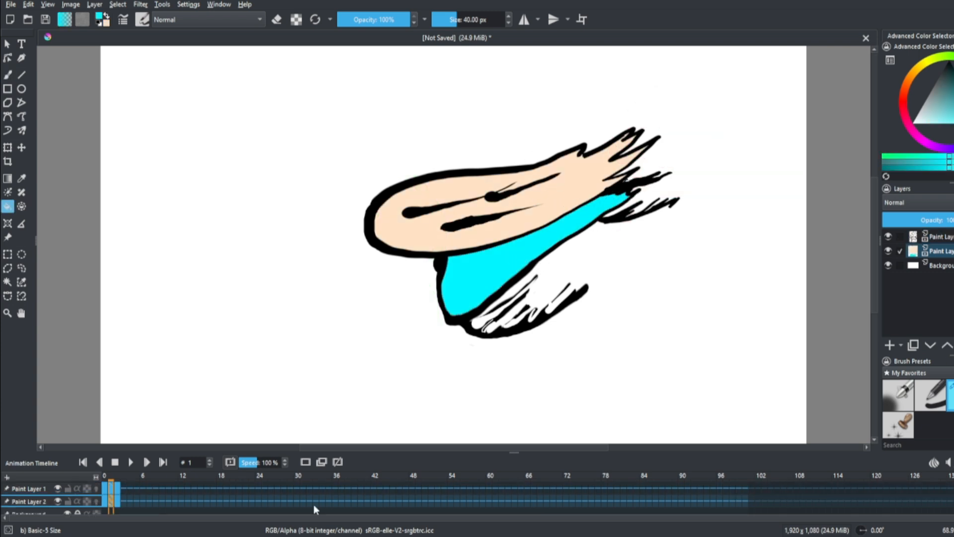
Step back and forth through frames 0, 1 and 2 to review the movement between the poses
key(Right)
key(Left)
key(Left)
key(Right)
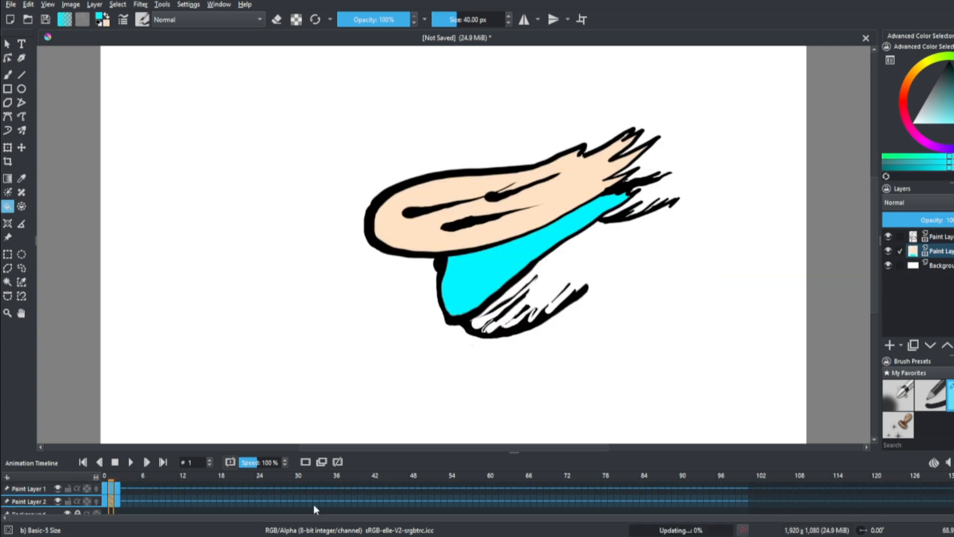
key(Right)
key(Left)
key(Right)
key(Right)
key(Right)
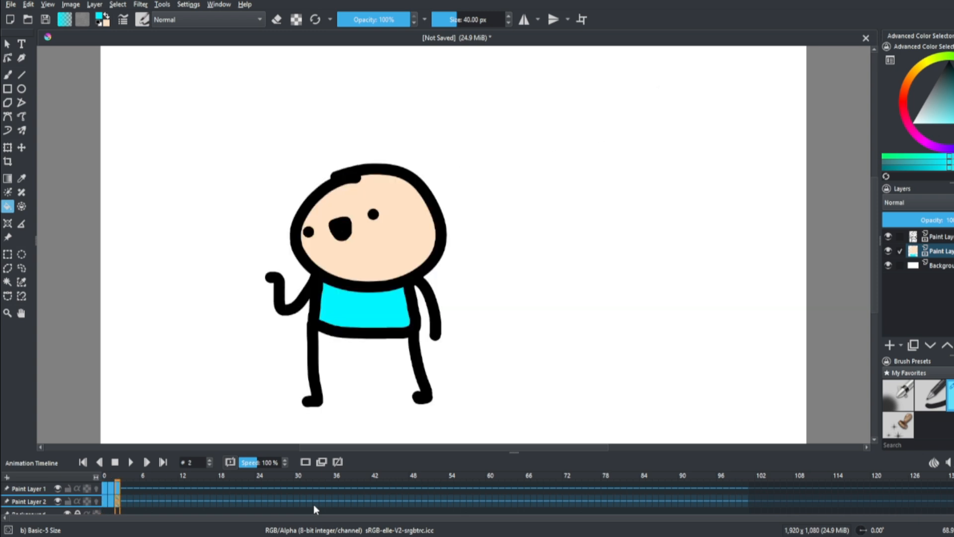
key(Left)
key(Left)
key(Left)
key(Right)
key(Right)
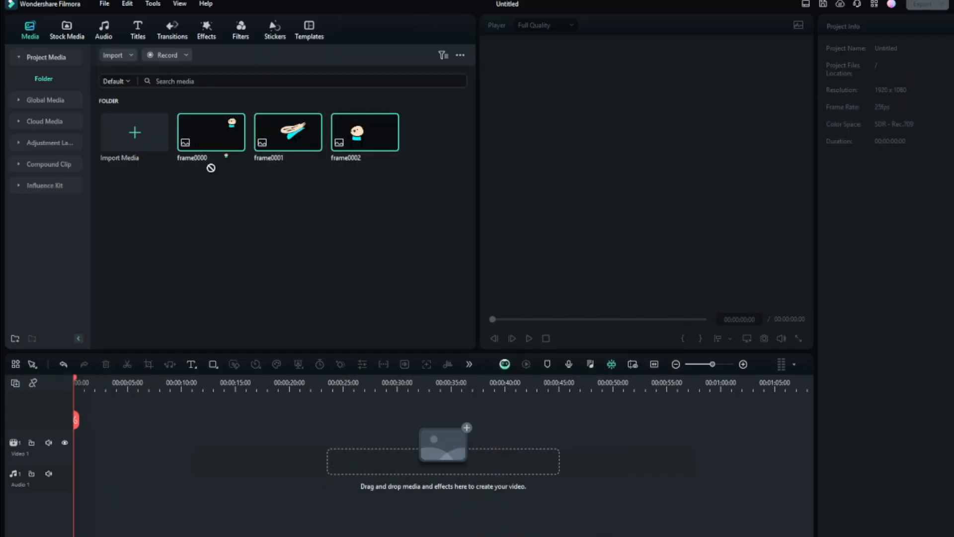
Switch to Wondershare Filmora and place frame0000, frame0001 and frame0002 in order on the Video 1 track
drag(211, 168, 141, 448)
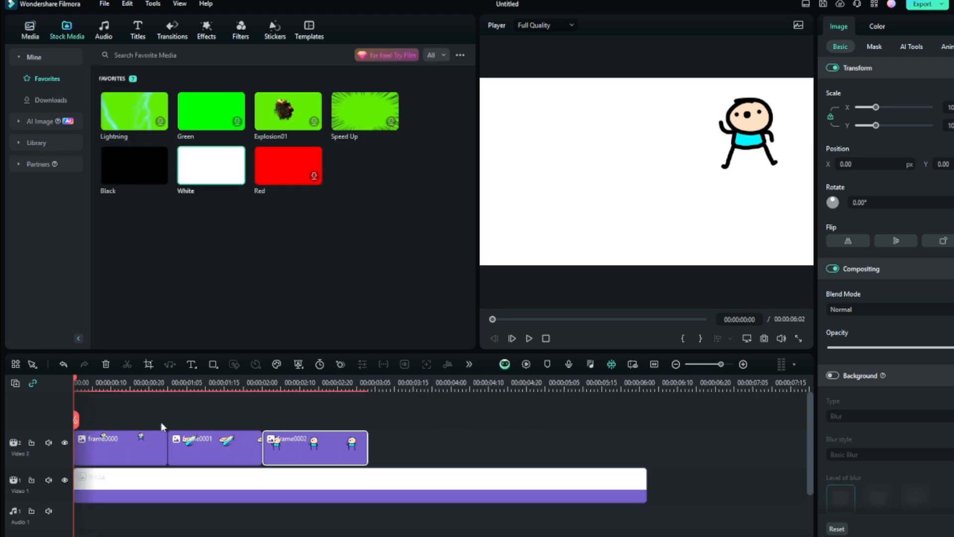
click(237, 452)
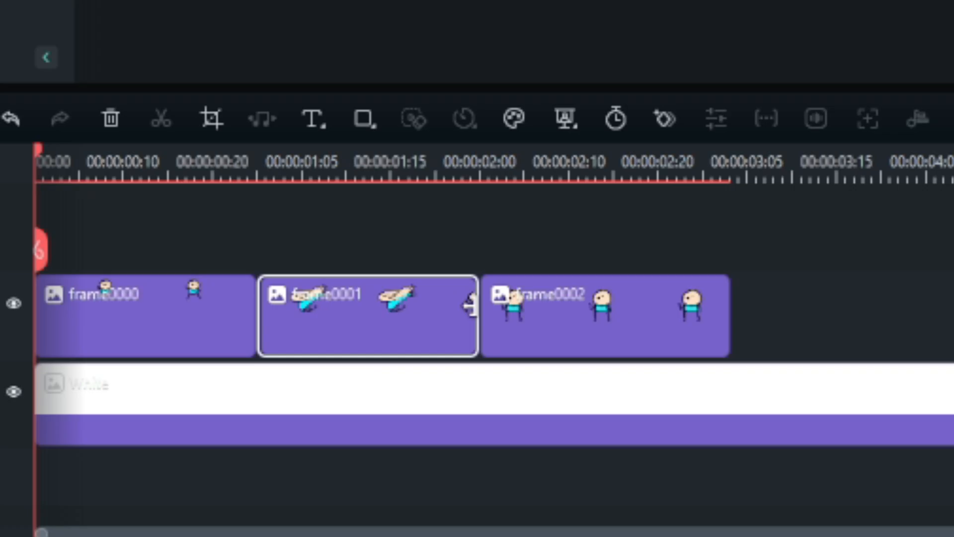
Trim the frame0001 smear clip on the timeline to about three frames long
double_click(231, 449)
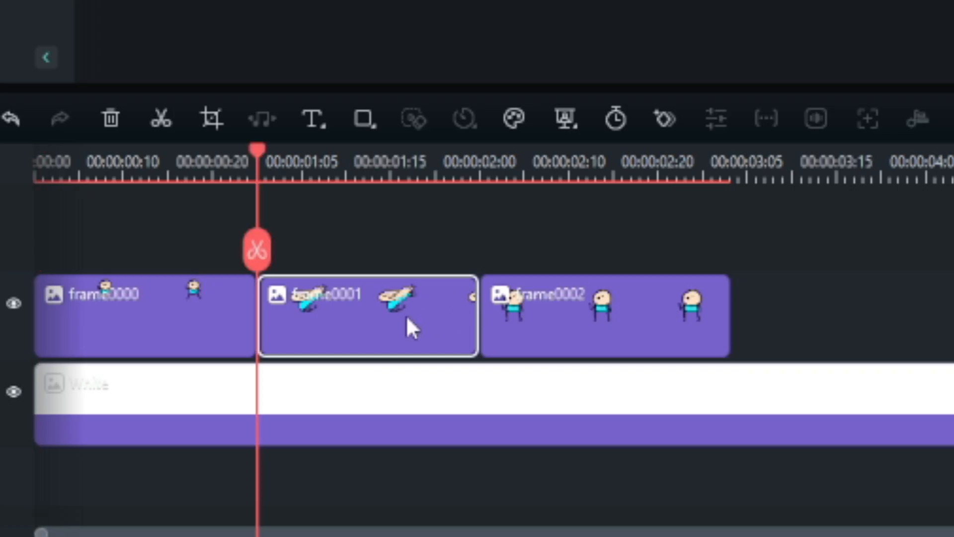
scroll(361, 450, up, 2)
drag(566, 450, 352, 452)
scroll(506, 457, up, 2)
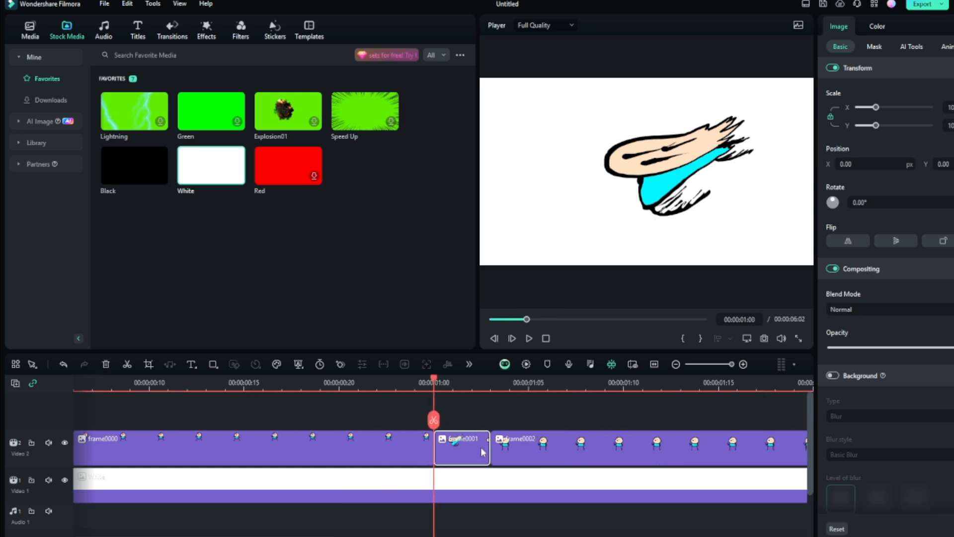
Play the sequence from the start to check the motion with the smear clip
scroll(481, 452, down, 2)
drag(253, 388, 68, 428)
key(space)
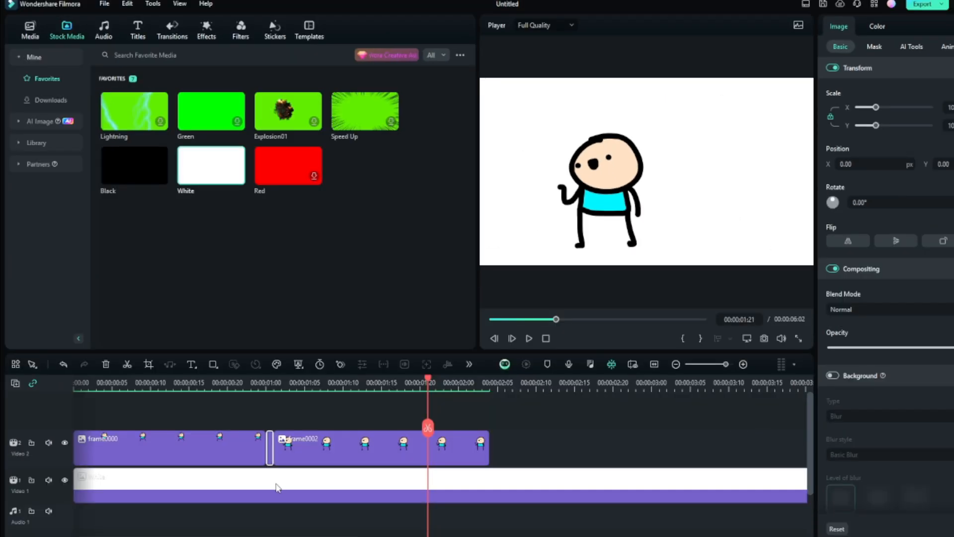
Delete the frame0001 smear clip and replay the sequence to compare the motion without it
key(Delete)
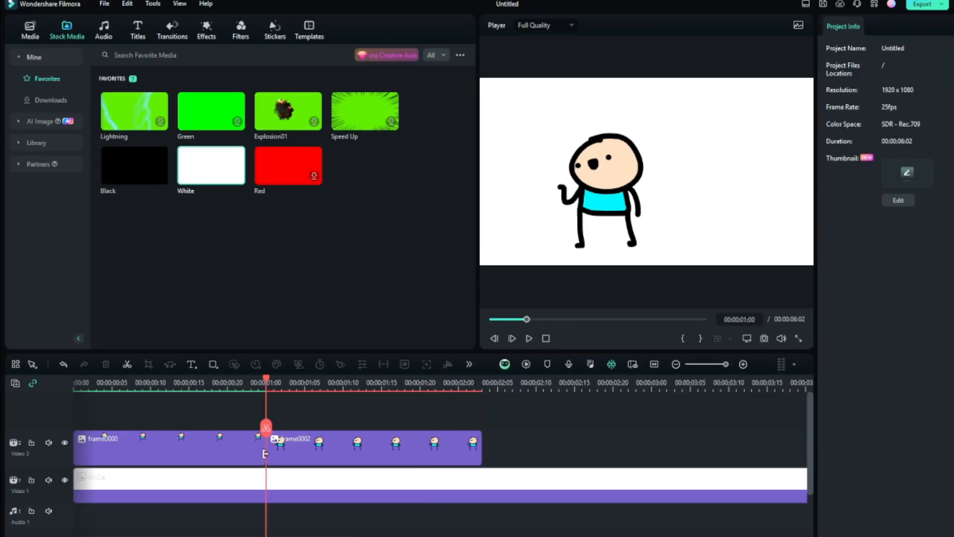
click(128, 386)
key(space)
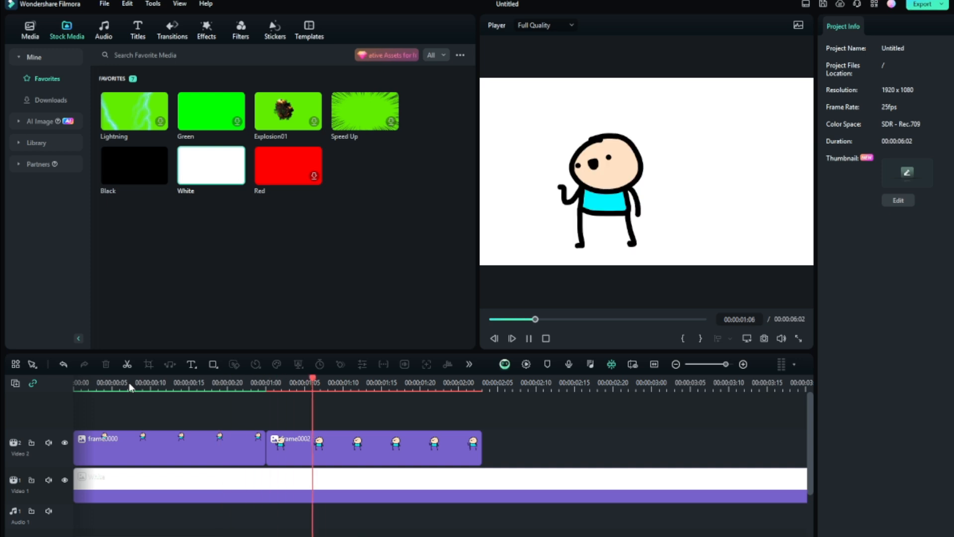
click(130, 386)
key(space)
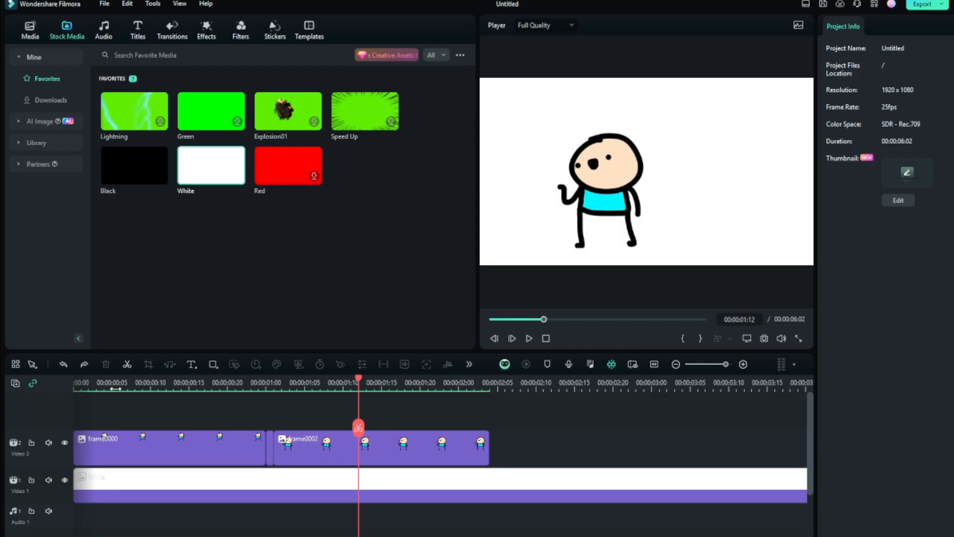
click(115, 389)
key(space)
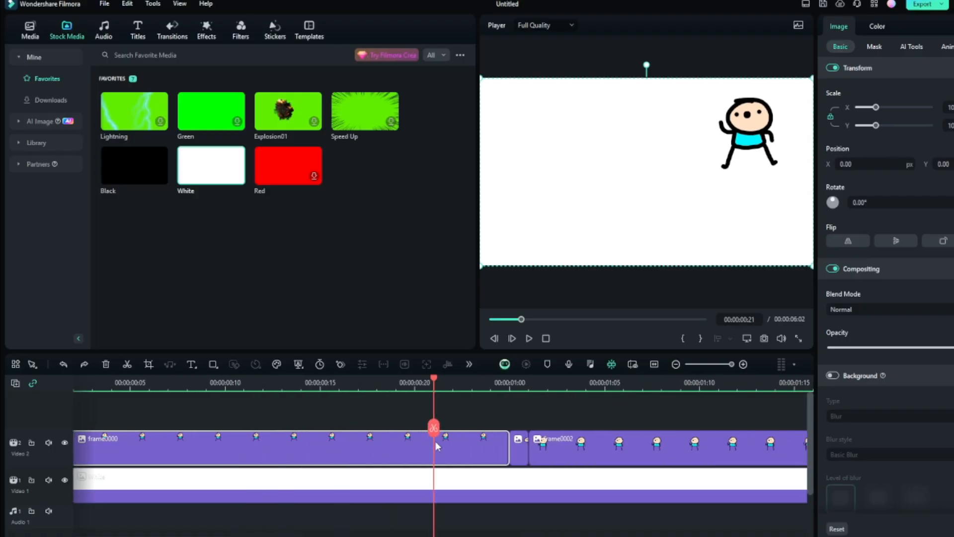
Add Transform keyframes near the end of the frame0000 clip and set the ending position to X -46, Y -26
drag(435, 439, 455, 450)
mouse_move(462, 383)
mouse_down()
mouse_move(515, 385)
mouse_move(458, 386)
mouse_up()
click(902, 116)
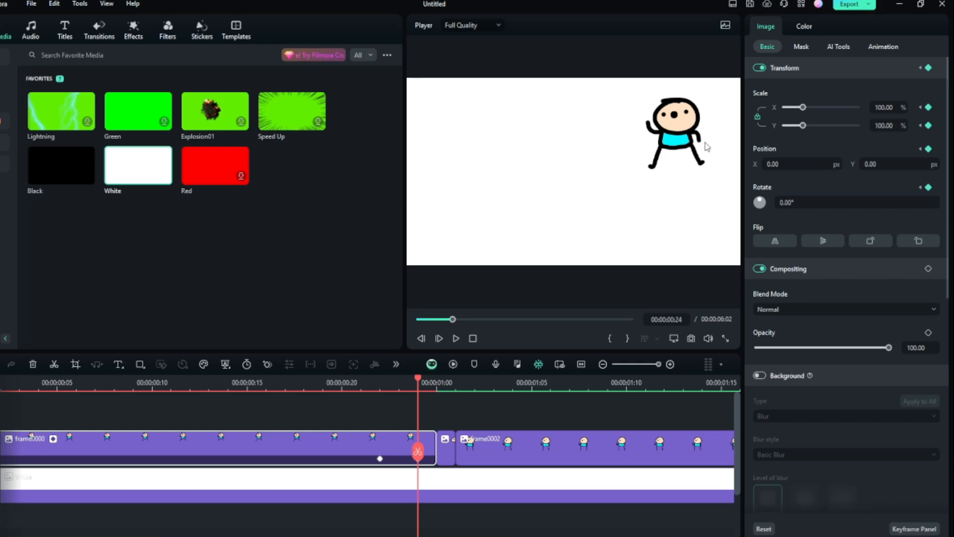
drag(832, 164, 811, 164)
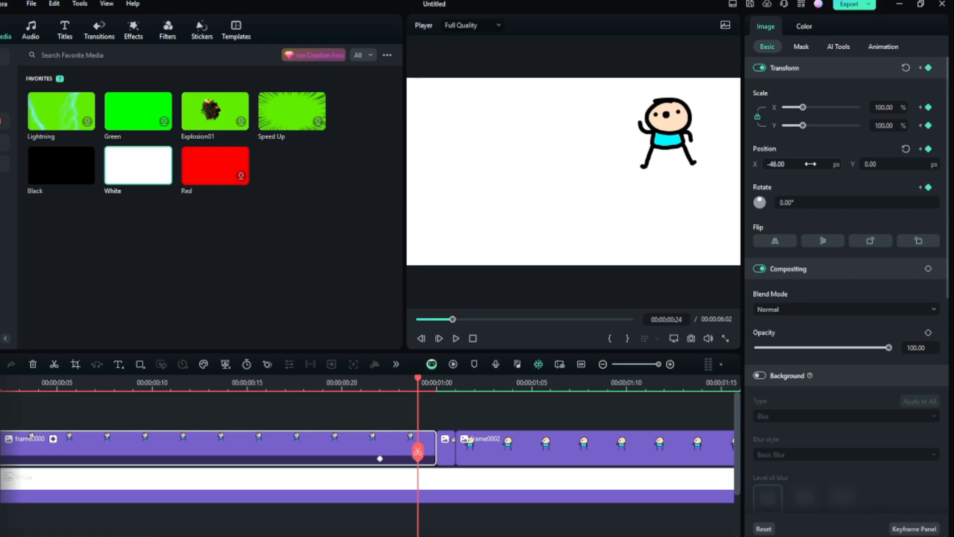
drag(884, 163, 876, 163)
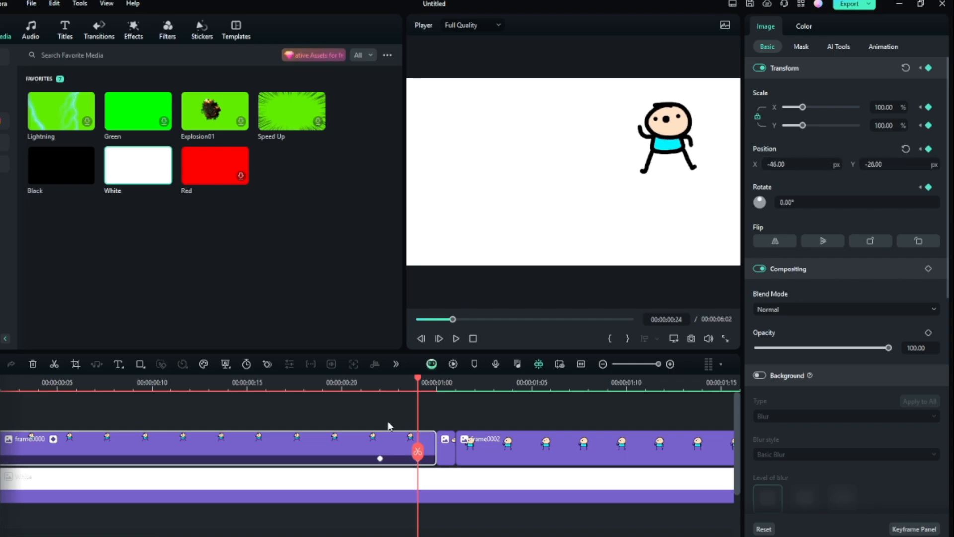
Scrub through the end of the frame0000 clip to check the keyframed move
click(362, 460)
click(394, 459)
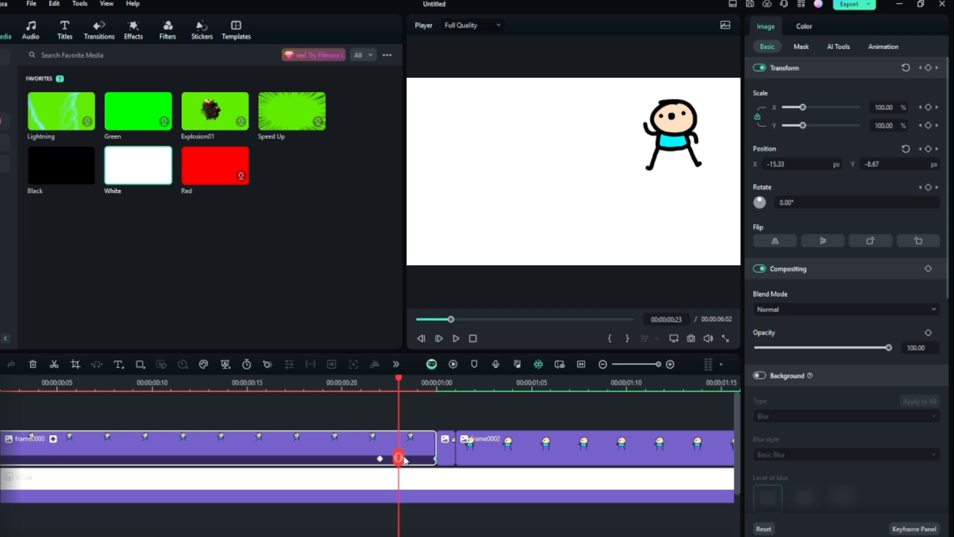
click(416, 459)
click(436, 459)
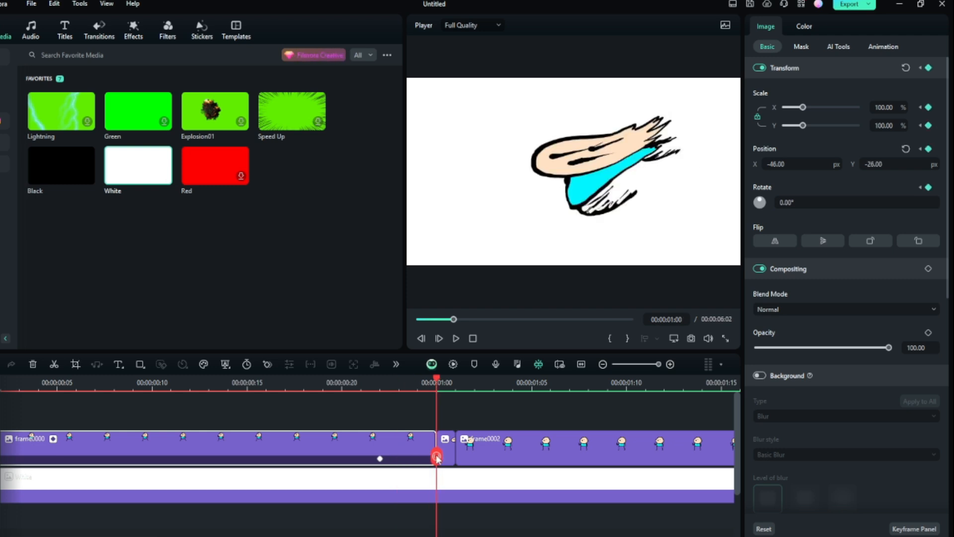
Add Transform keyframes at the start of the frame0002 clip and at 00:00:01:04, and offset the first keyframe's X and Y position toward the starting pose
click(456, 459)
click(507, 458)
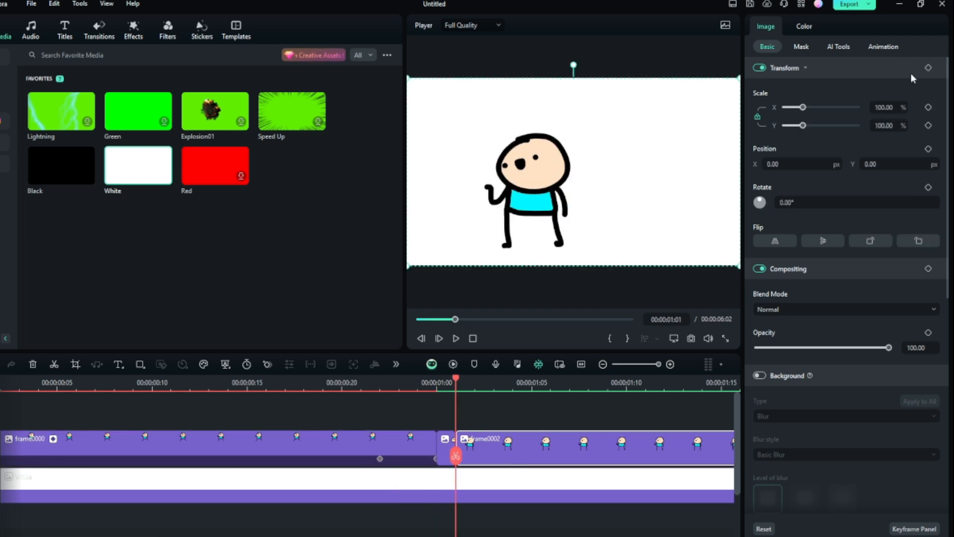
click(928, 68)
drag(460, 459, 493, 457)
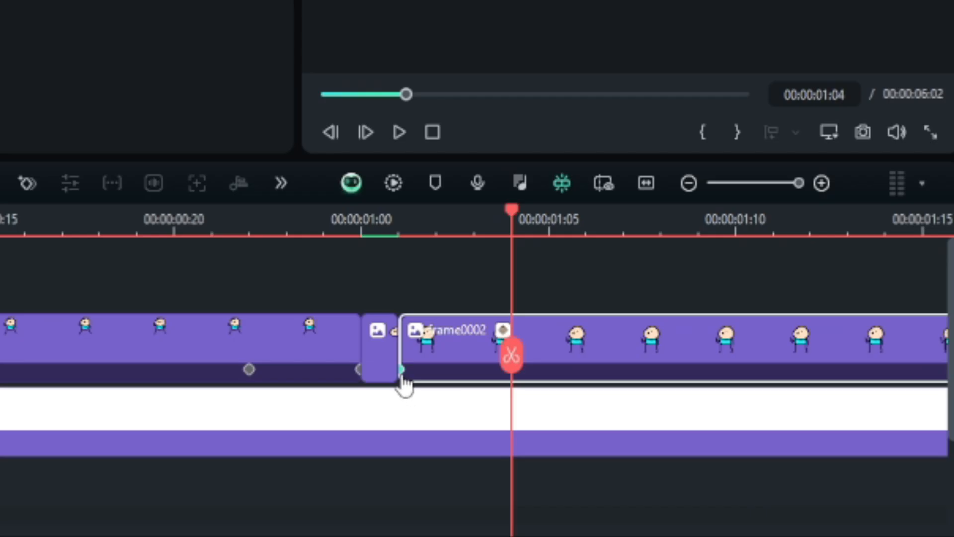
click(402, 373)
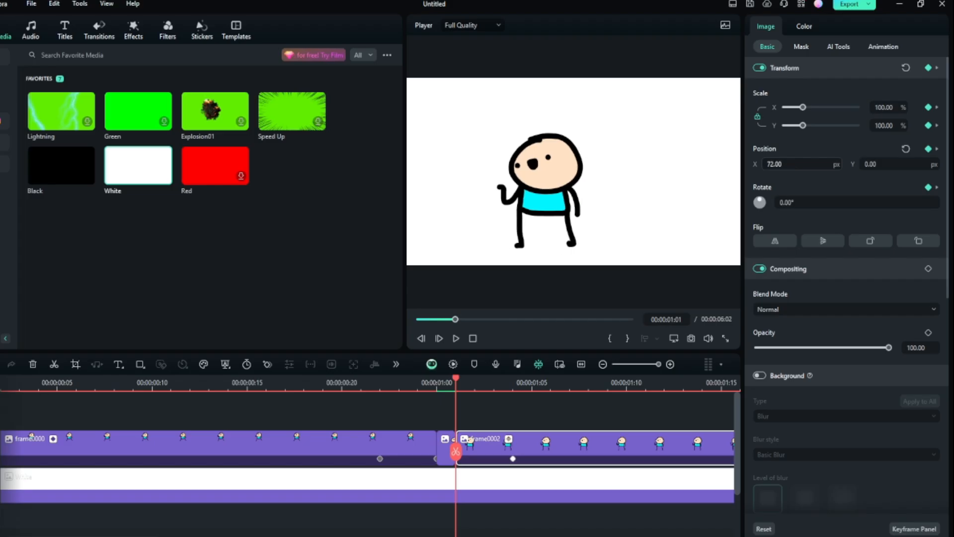
drag(790, 164, 791, 164)
drag(872, 165, 893, 164)
Play back and scrub the keyframed animation around the transition between the two poses
drag(457, 383, 136, 407)
key(space)
click(130, 406)
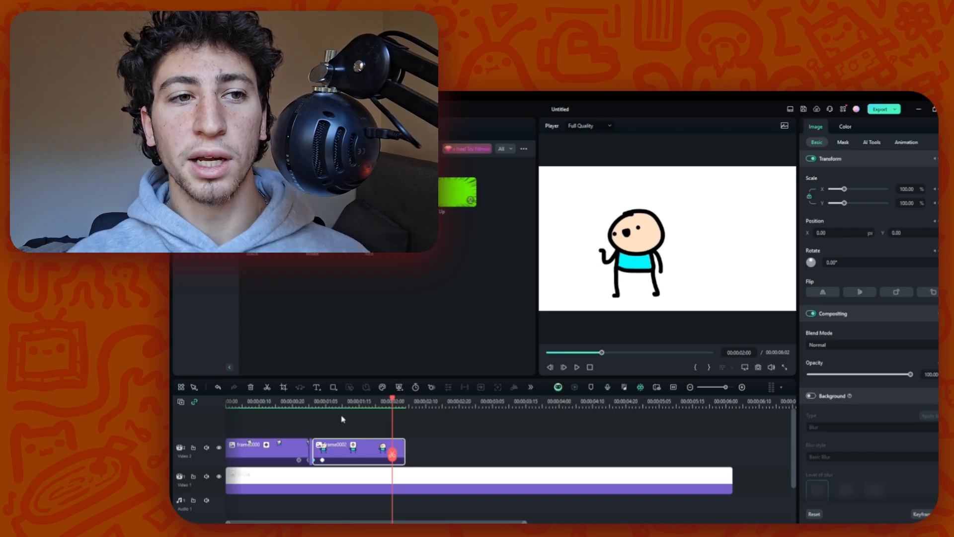
click(289, 403)
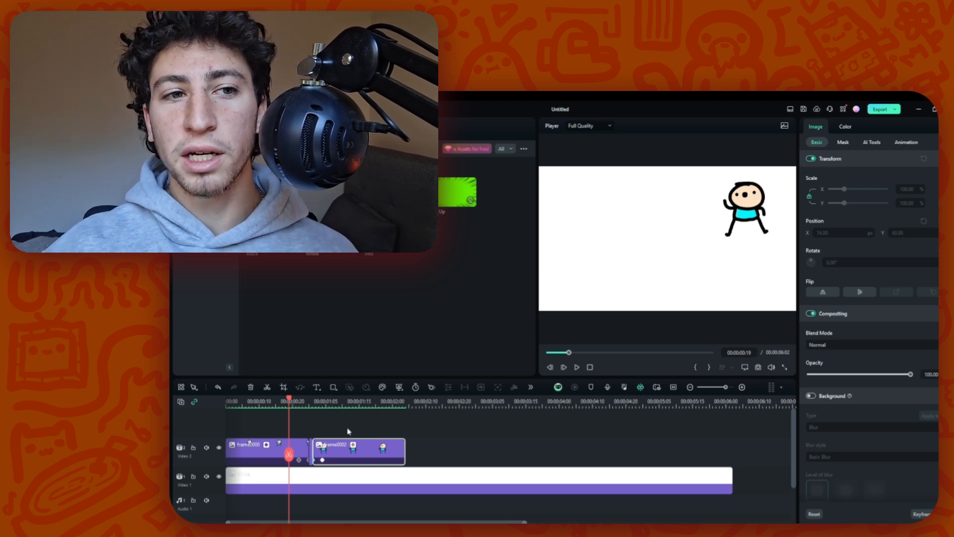
mouse_move(288, 402)
mouse_down()
mouse_move(329, 404)
mouse_move(292, 404)
mouse_up()
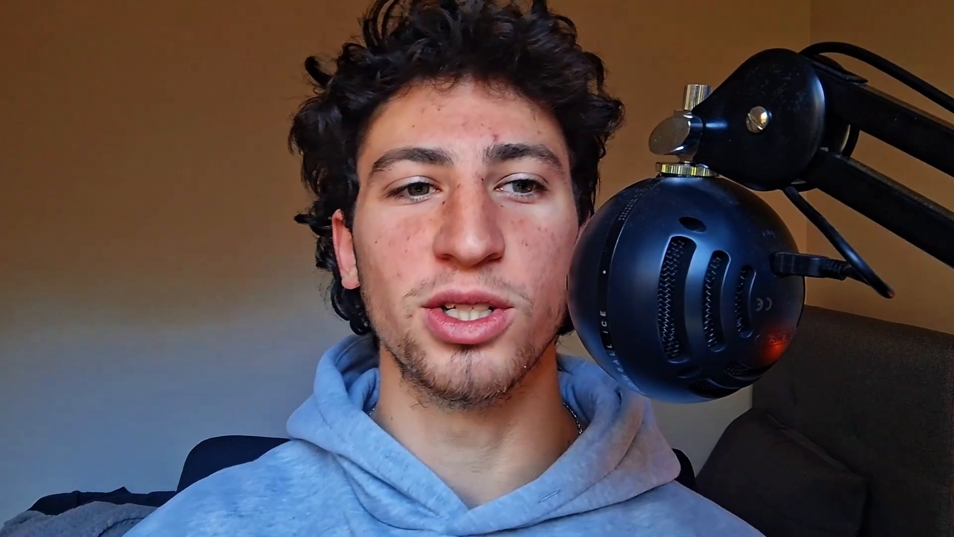